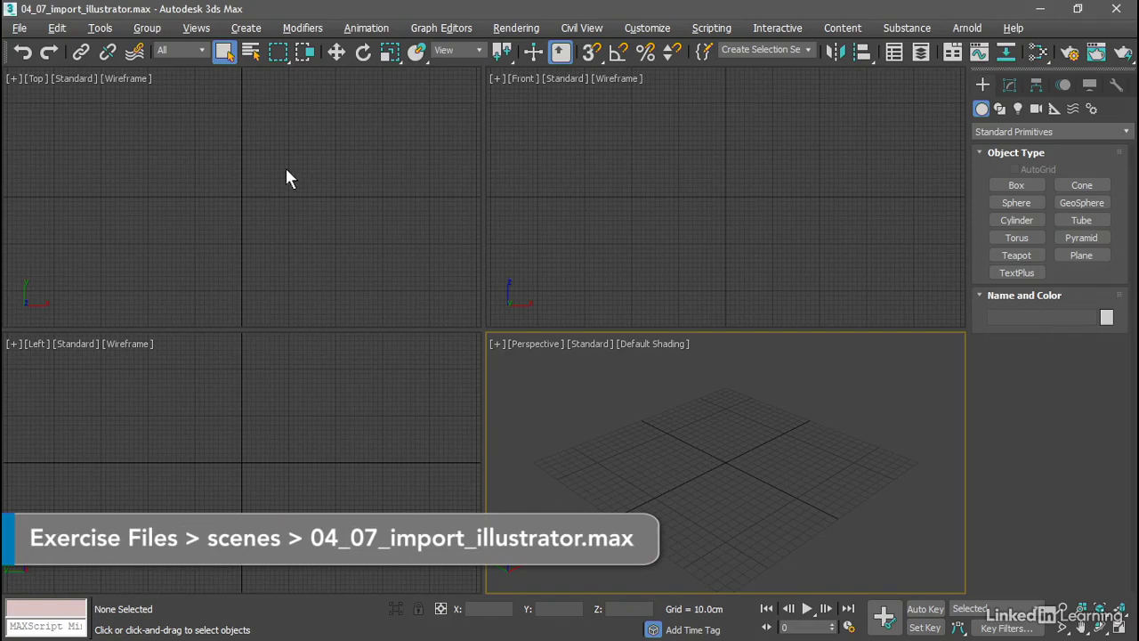
Import 04_06_illustrator_v8.ai, merging it with the current scene and bringing the shapes in as a single object
{"action": "left_click", "coordinate": [19, 27]}
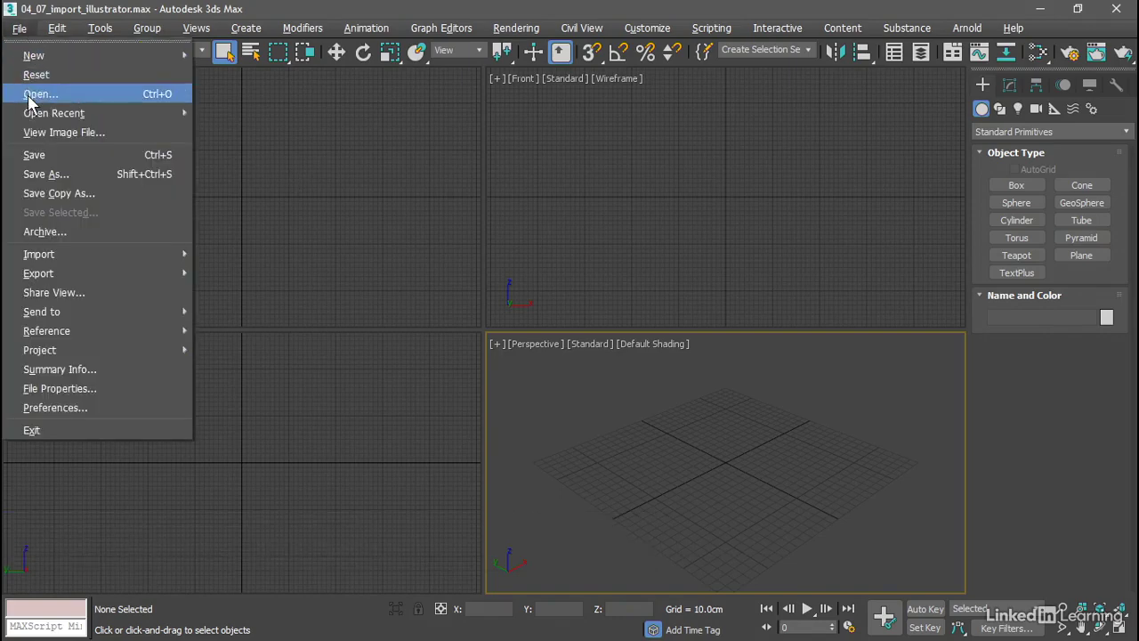
{"action": "mouse_move", "coordinate": [84, 253]}
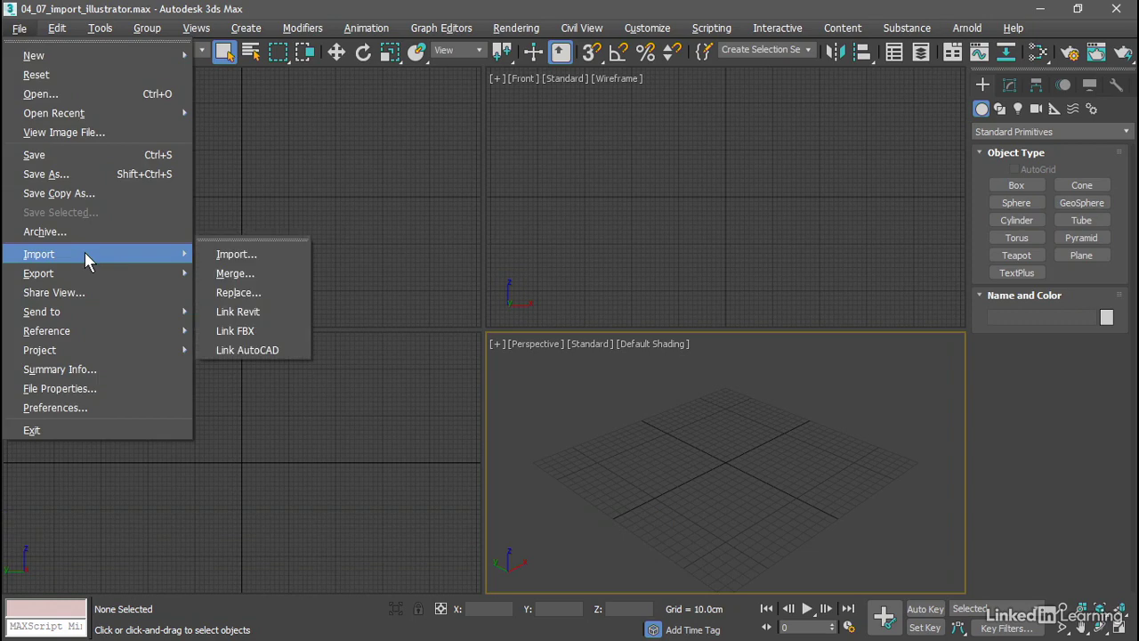
{"action": "left_click", "coordinate": [278, 254]}
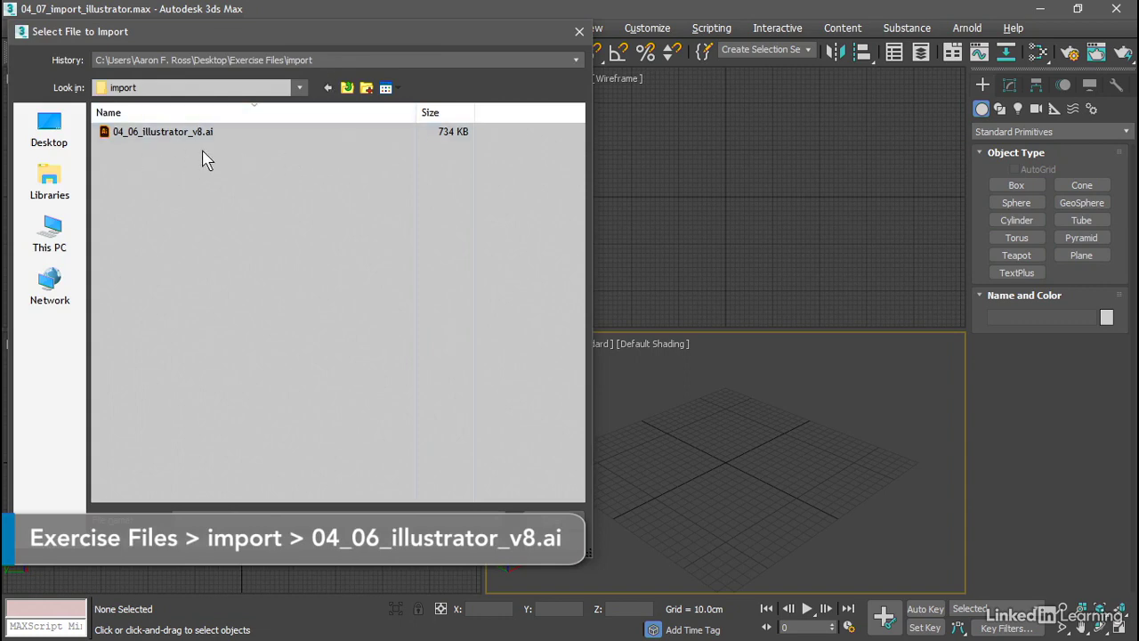
{"action": "left_click", "coordinate": [184, 134]}
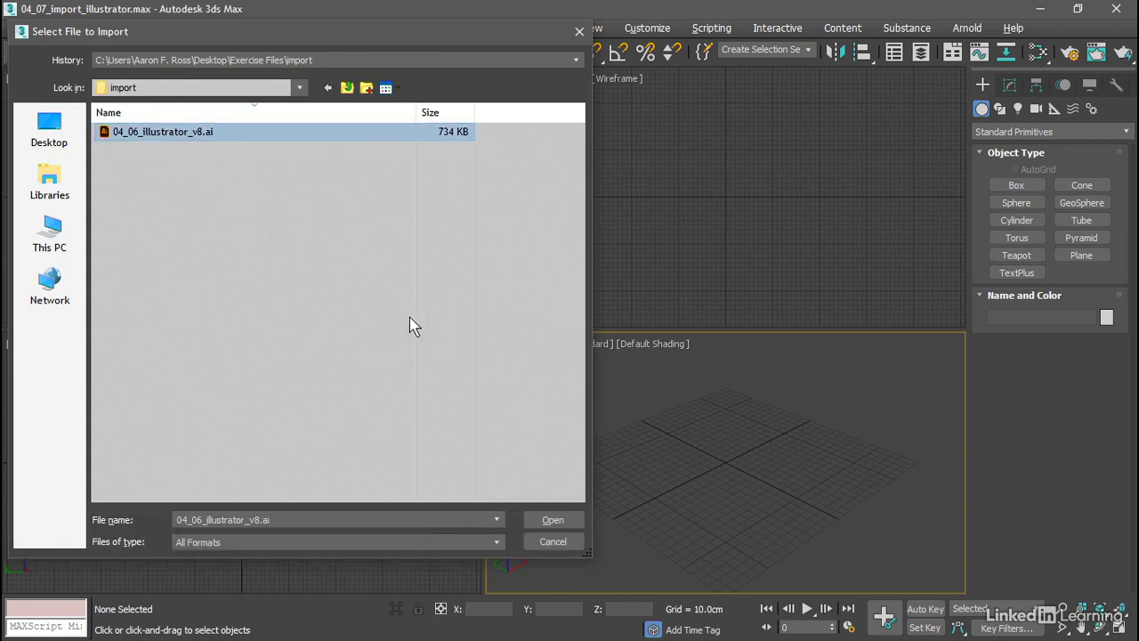
{"action": "left_click", "coordinate": [550, 520]}
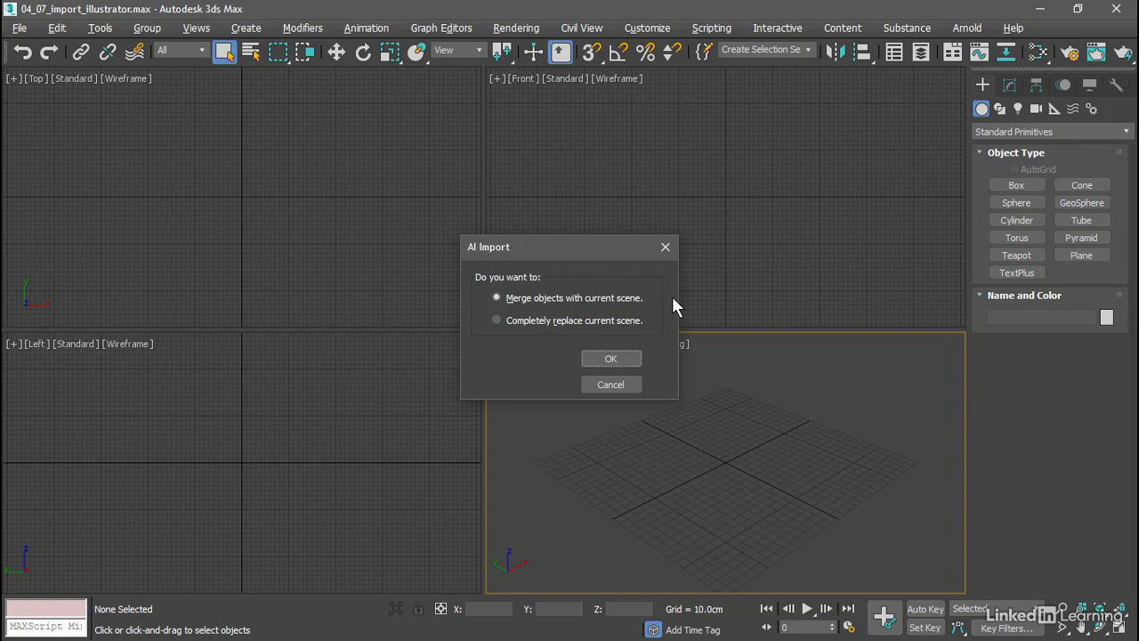
{"action": "left_click", "coordinate": [612, 360]}
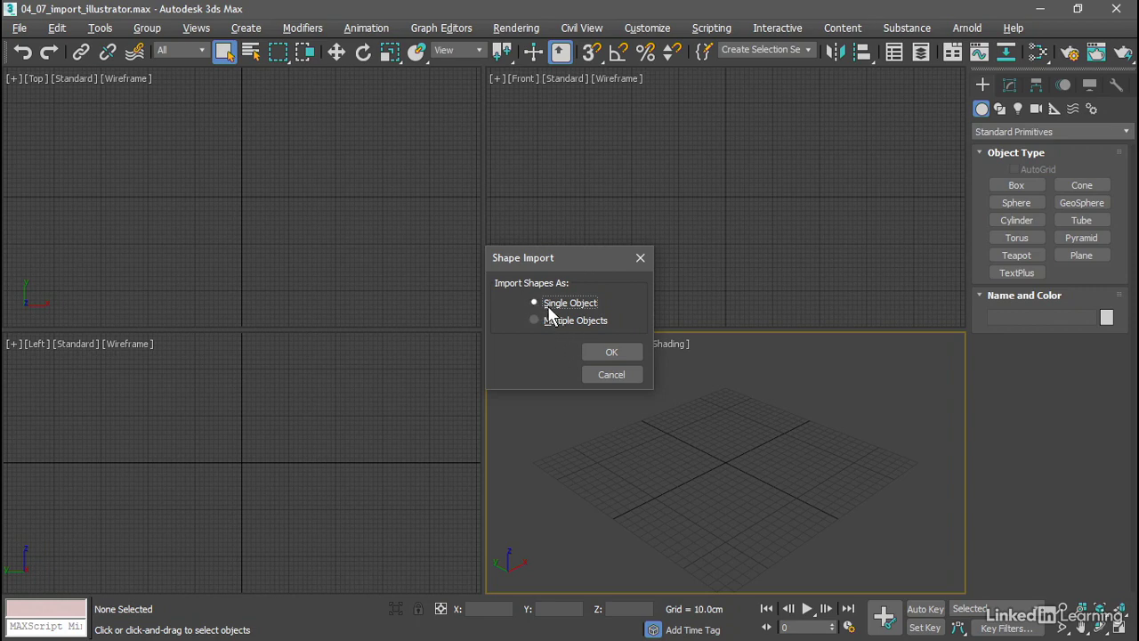
{"action": "left_click", "coordinate": [603, 353]}
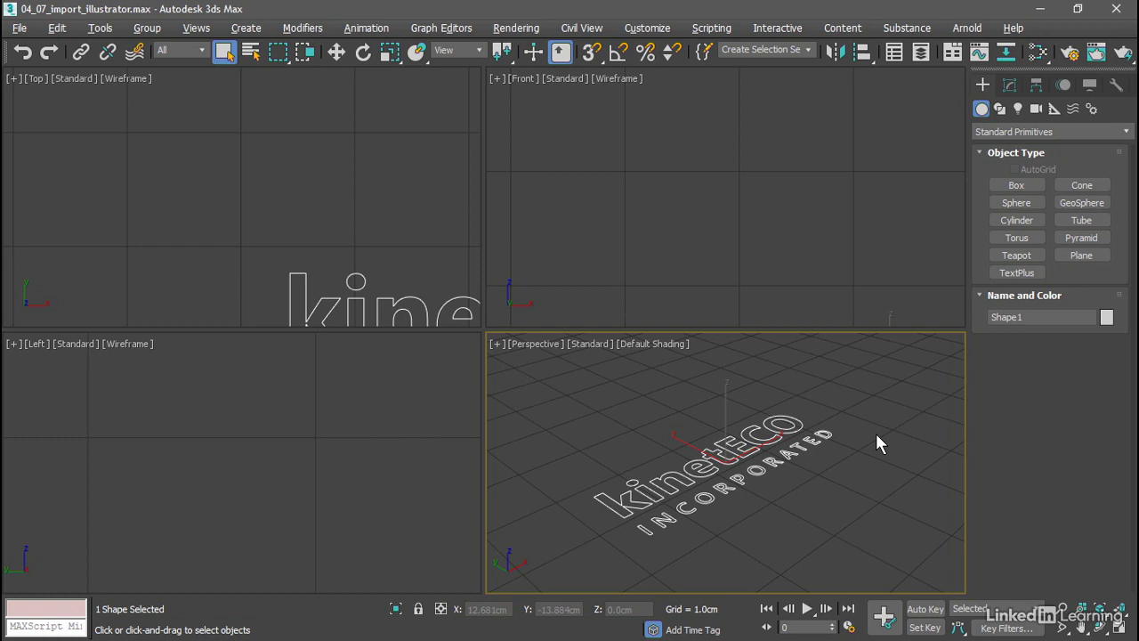
Enter the imported logo's Spline sub-object level, fit it in all views and select all of its splines
{"action": "left_click", "coordinate": [1009, 84]}
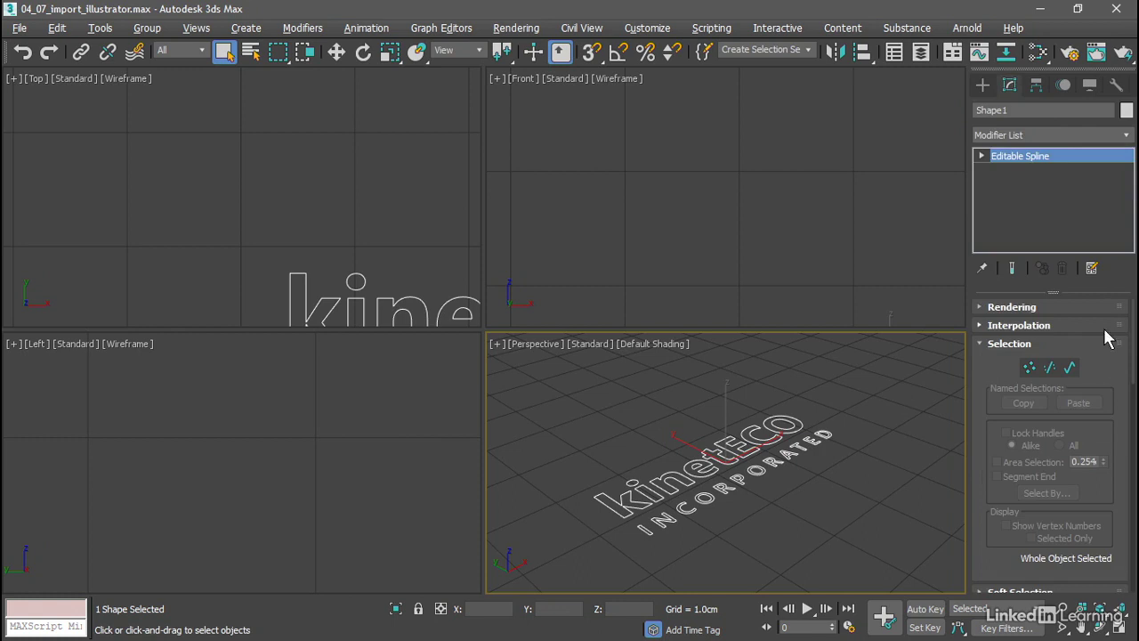
{"action": "left_click", "coordinate": [1070, 368]}
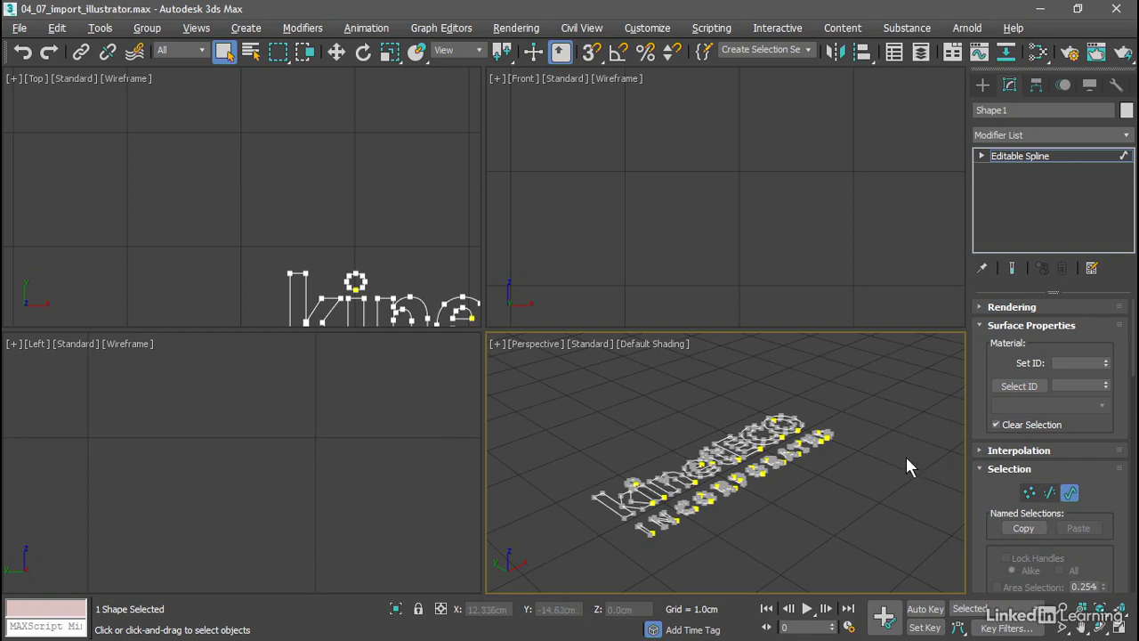
{"action": "left_click", "coordinate": [1122, 615]}
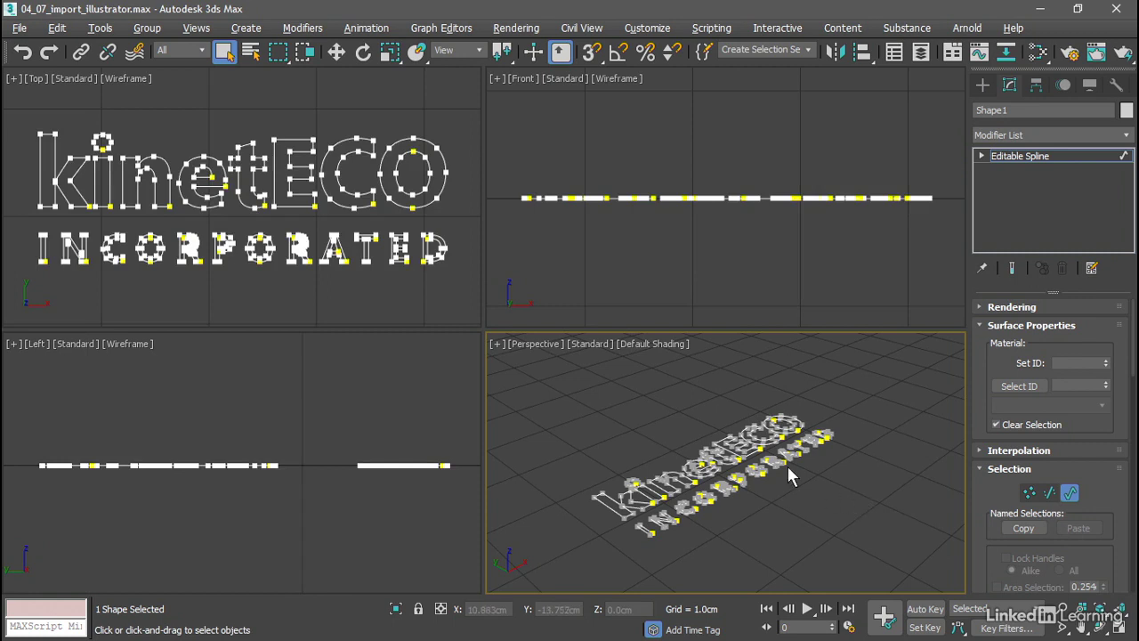
{"action": "left_click_drag", "start_coordinate": [571, 368], "coordinate": [904, 565]}
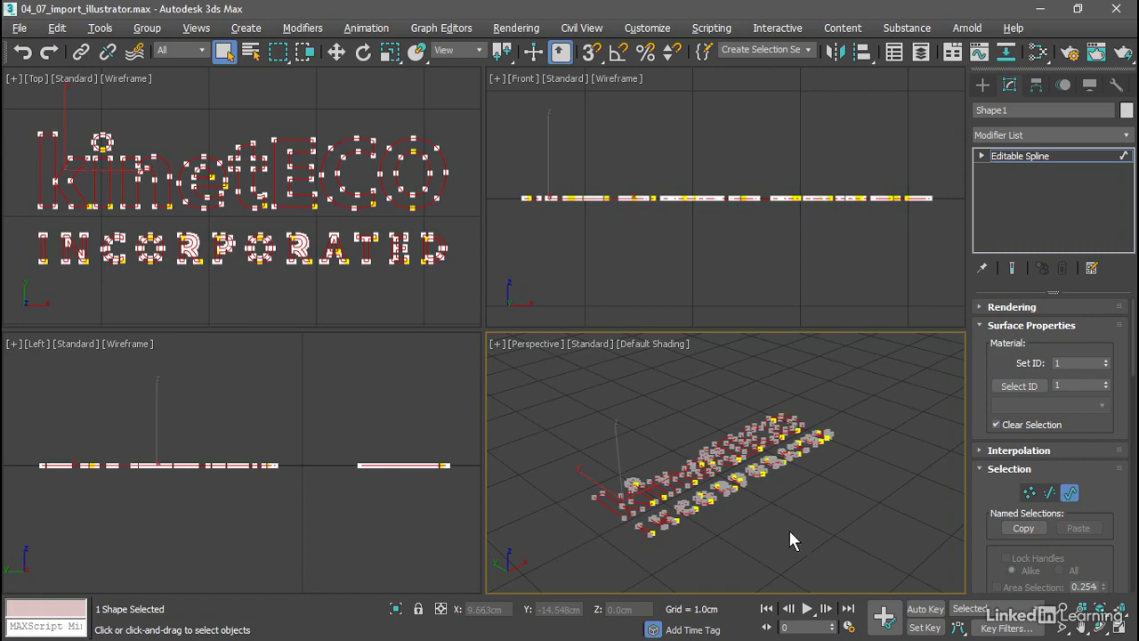
Try to scale the selected splines uniformly with the pivot point center option, and undo the scaling
{"action": "left_click", "coordinate": [391, 53]}
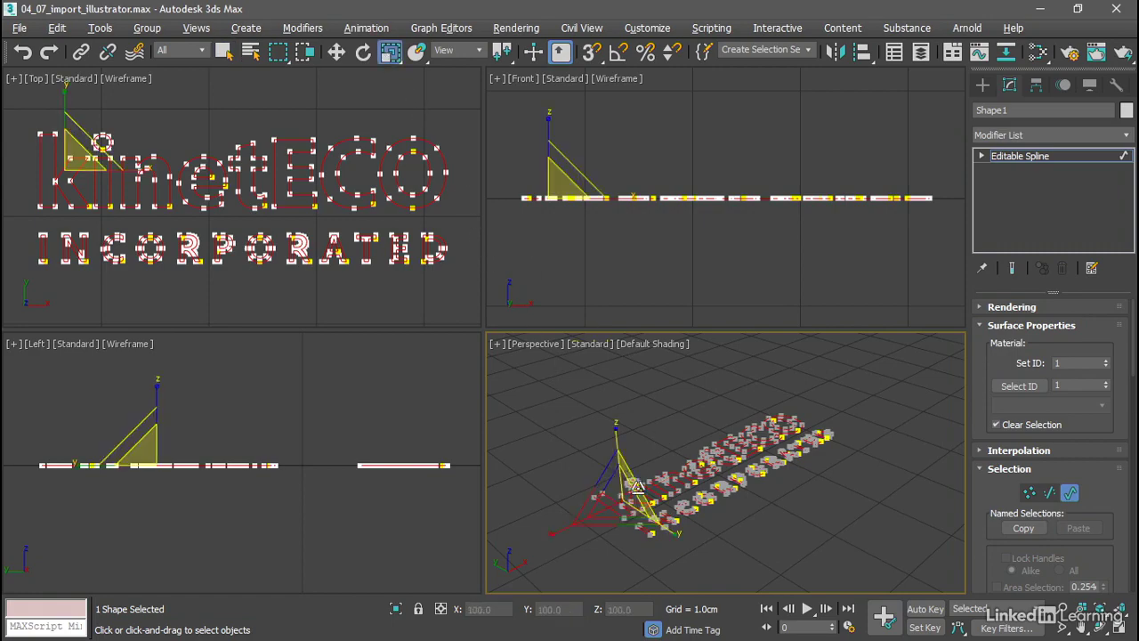
{"action": "left_click_drag", "start_coordinate": [613, 499], "coordinate": [692, 147]}
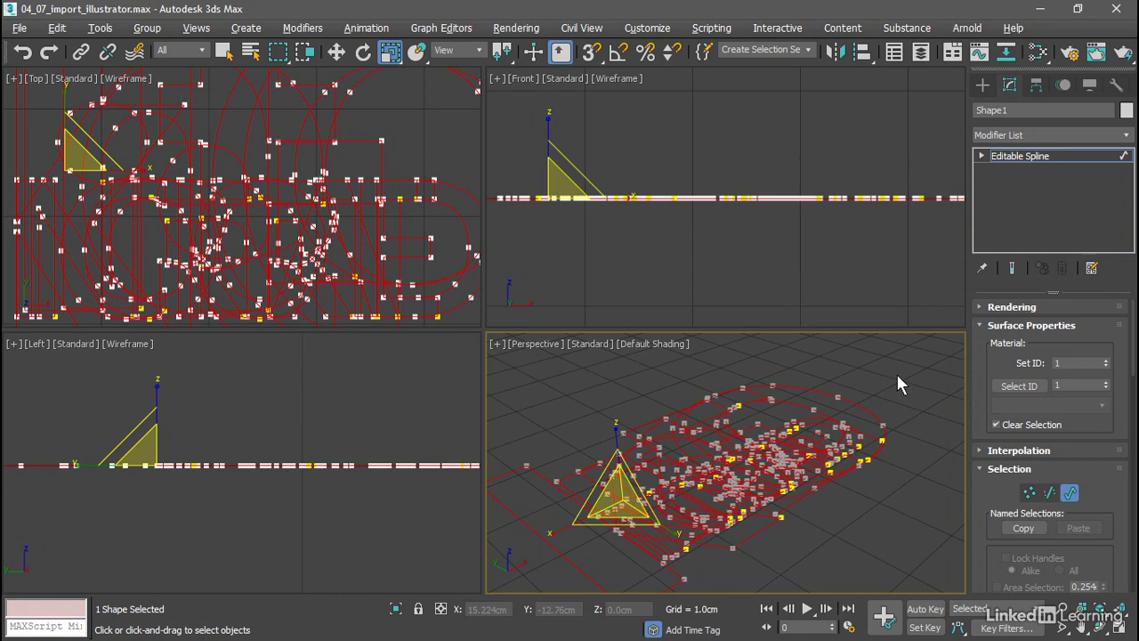
{"action": "key", "text": "ctrl+z"}
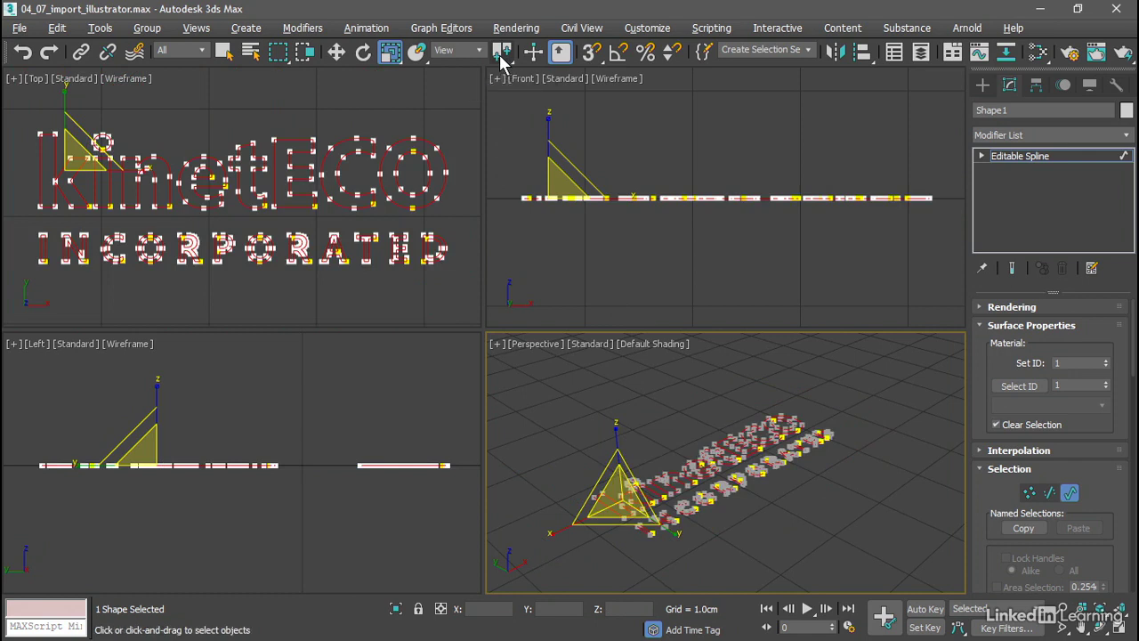
Set the transform center to Use Selection Center, test a uniform scale of all the logo splines and undo it
{"action": "left_click_drag", "start_coordinate": [501, 59], "coordinate": [506, 105]}
{"action": "left_click_drag", "start_coordinate": [737, 459], "coordinate": [785, 327]}
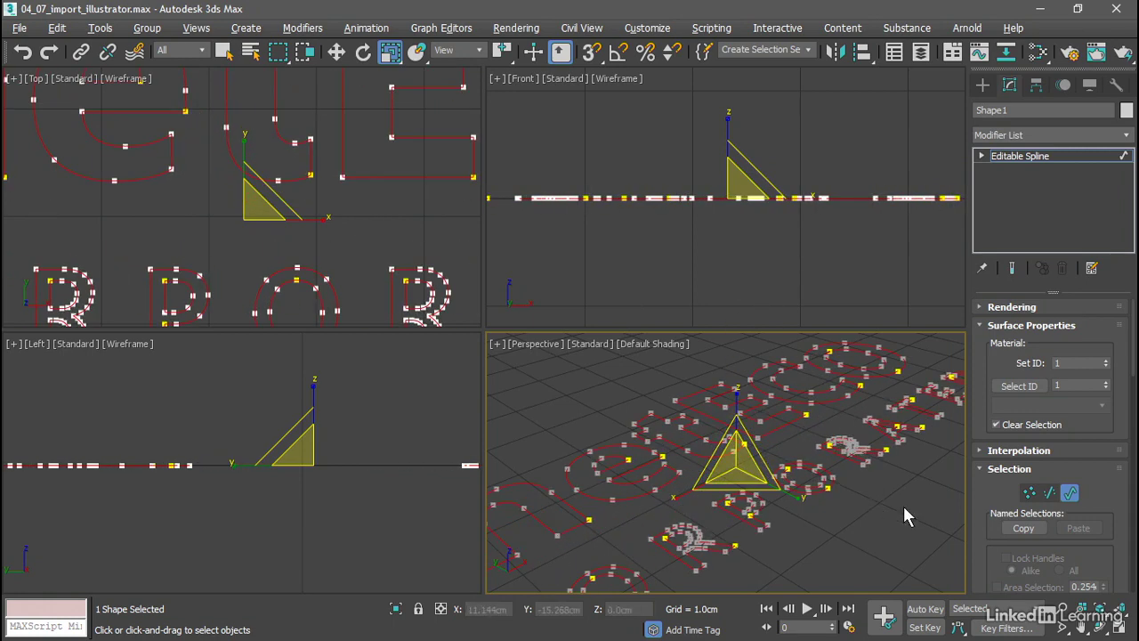
{"action": "key", "text": "ctrl+z"}
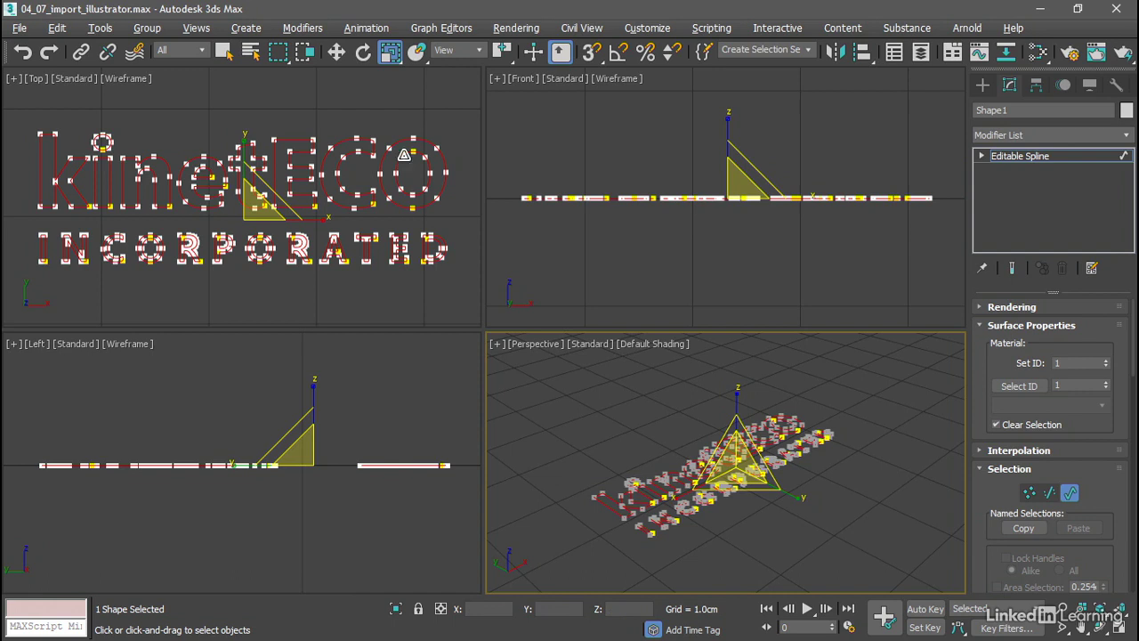
Enlarge the selected splines uniformly with a numeric World offset percentage, and leave the Spline sub-object level
{"action": "right_click", "coordinate": [389, 53]}
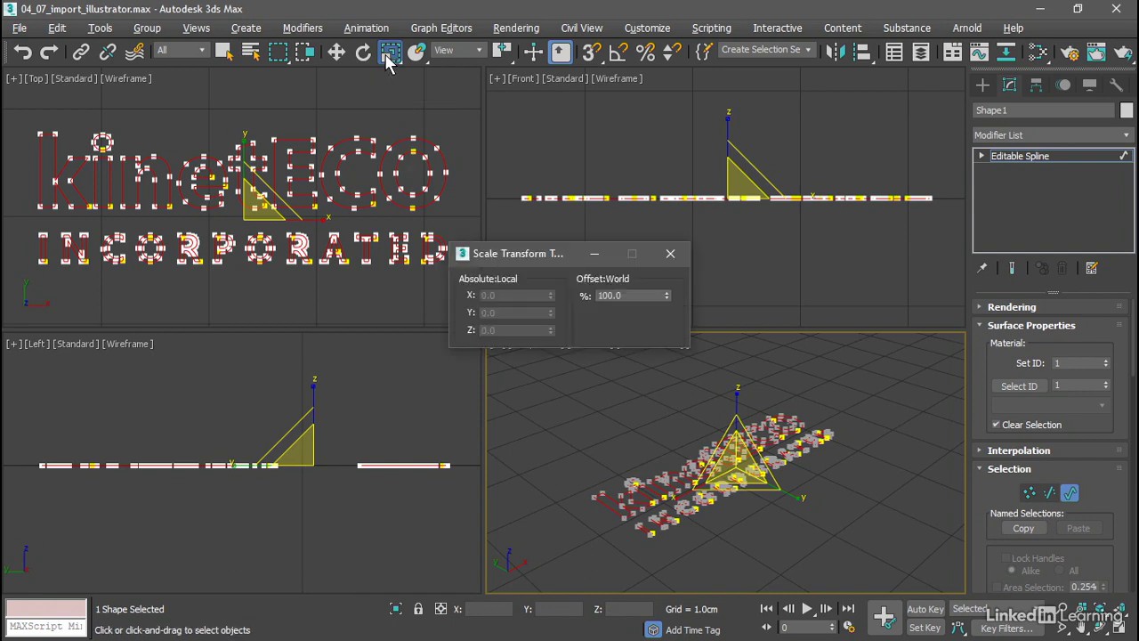
{"action": "left_click", "coordinate": [604, 296]}
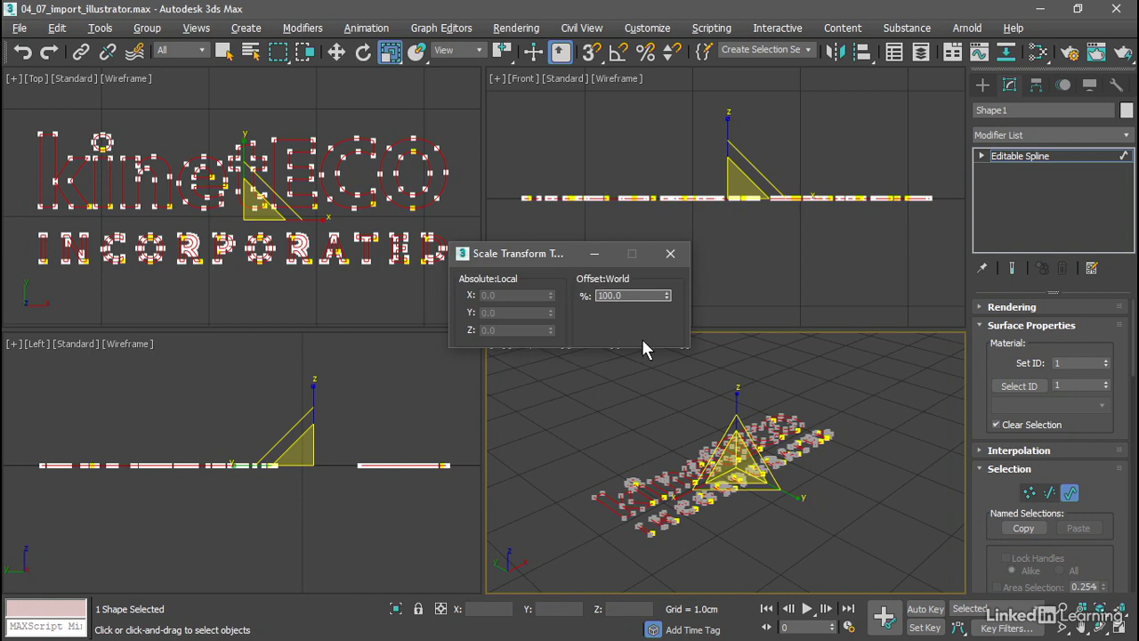
{"action": "type", "text": "00"}
{"action": "key", "text": "Return"}
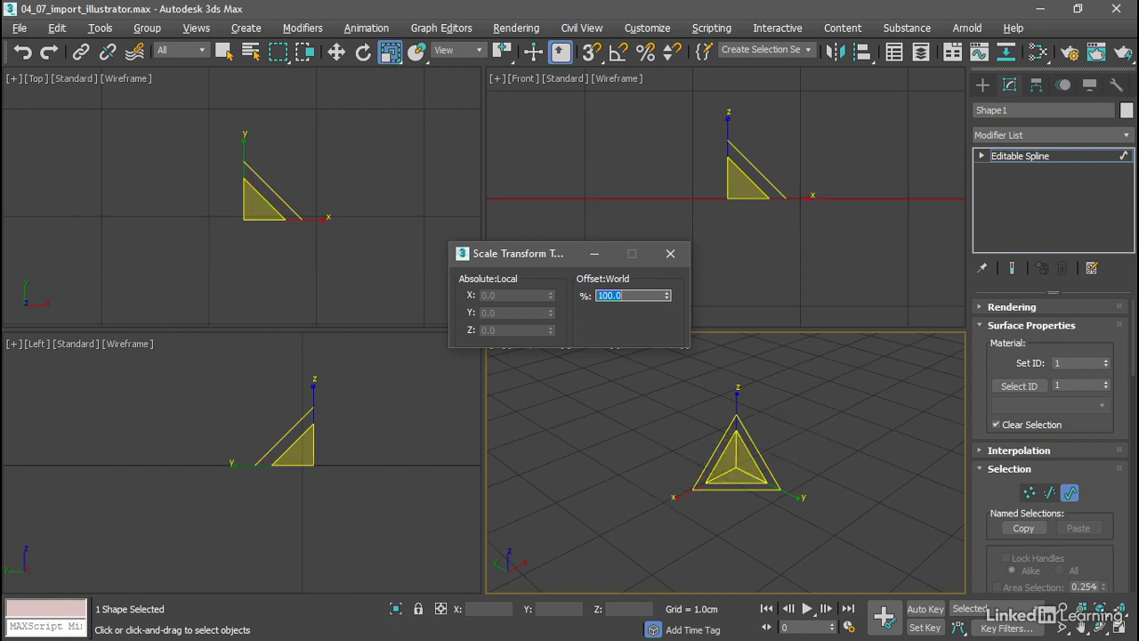
{"action": "left_click", "coordinate": [669, 255]}
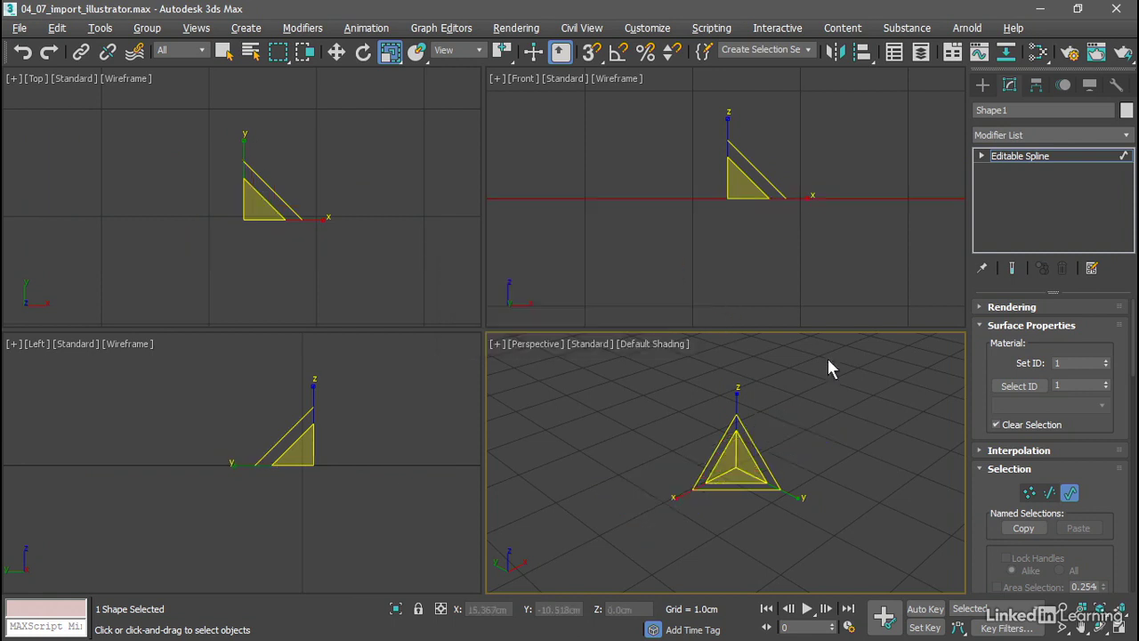
{"action": "left_click", "coordinate": [1123, 613]}
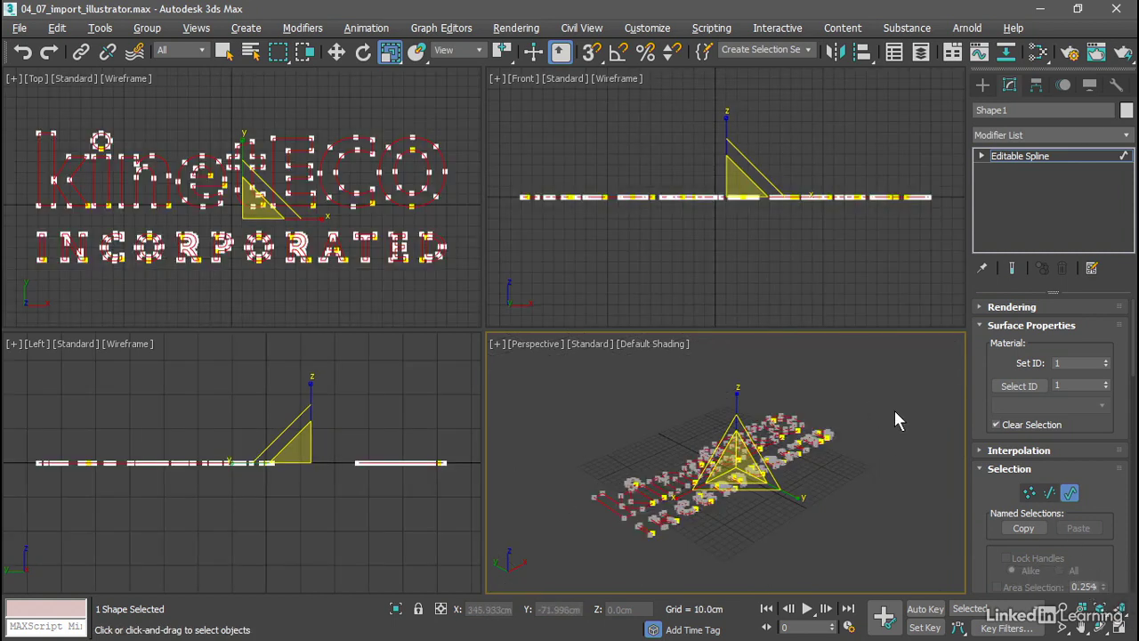
{"action": "left_click", "coordinate": [1071, 495]}
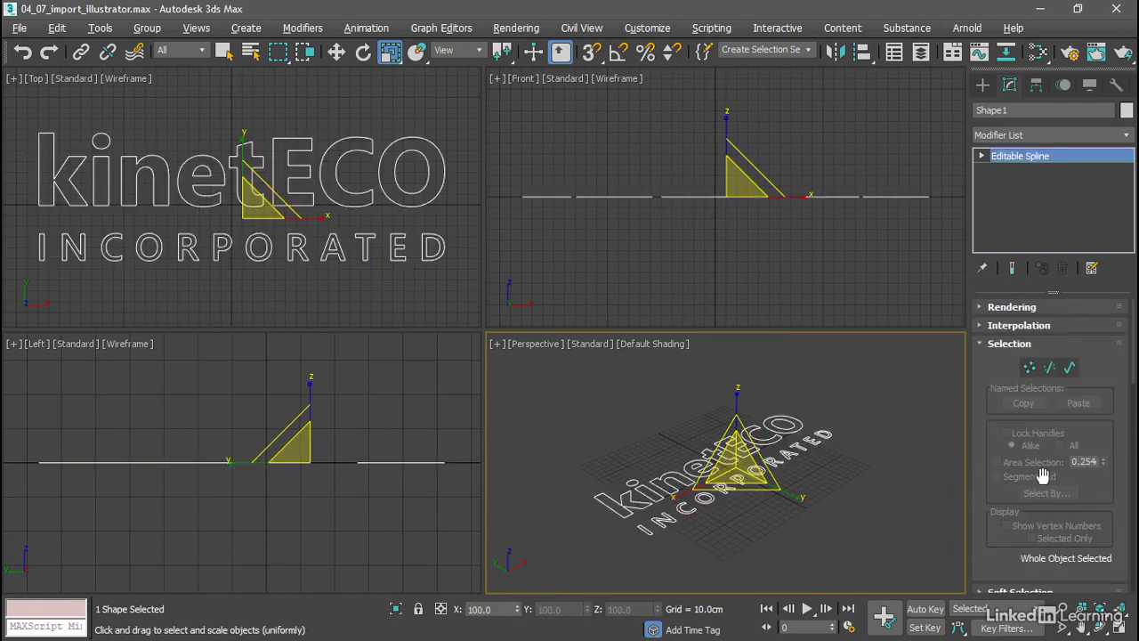
Rotate the whole logo shape to 90 degrees on the X axis so it stands upright
{"action": "left_click", "coordinate": [876, 376]}
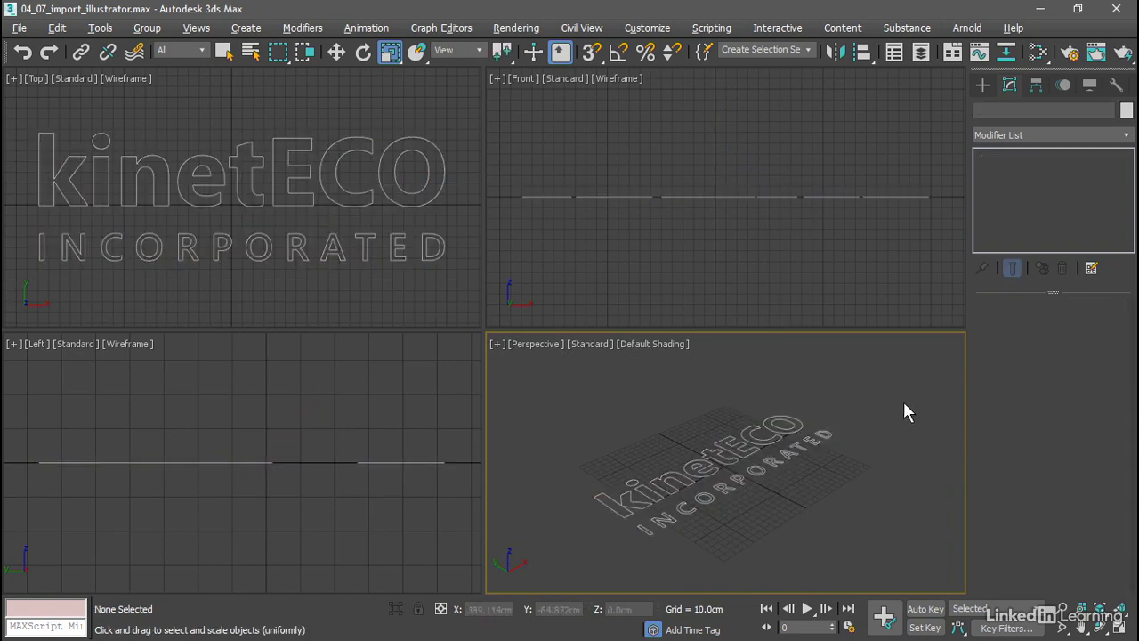
{"action": "middle_click_drag", "start_coordinate": [902, 412], "coordinate": [836, 449], "text": "alt"}
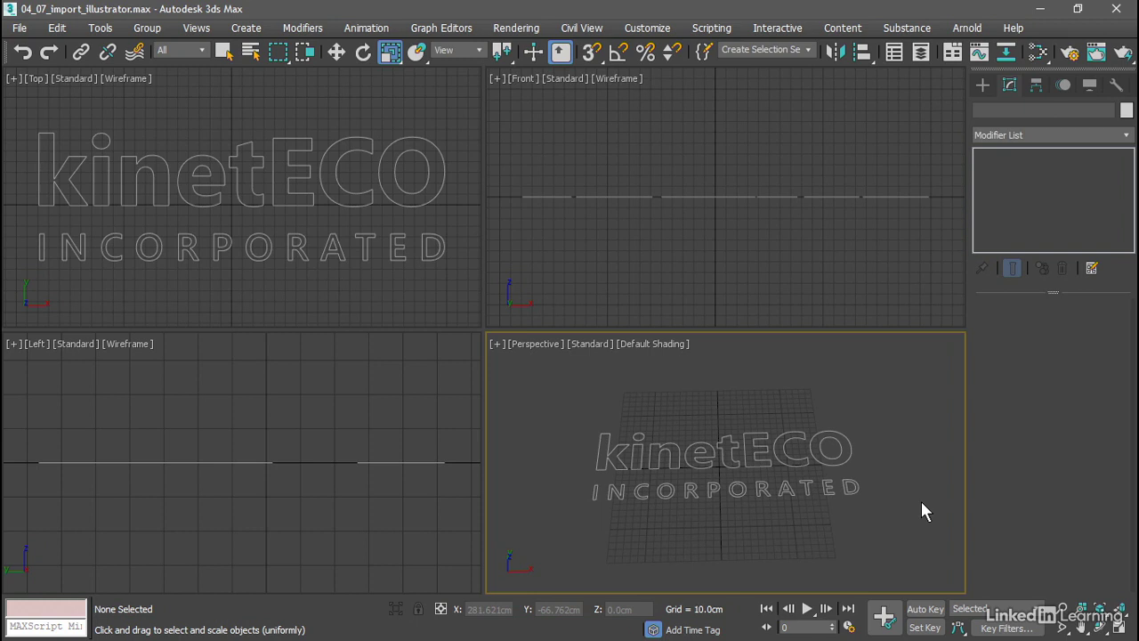
{"action": "key", "text": "ctrl+z"}
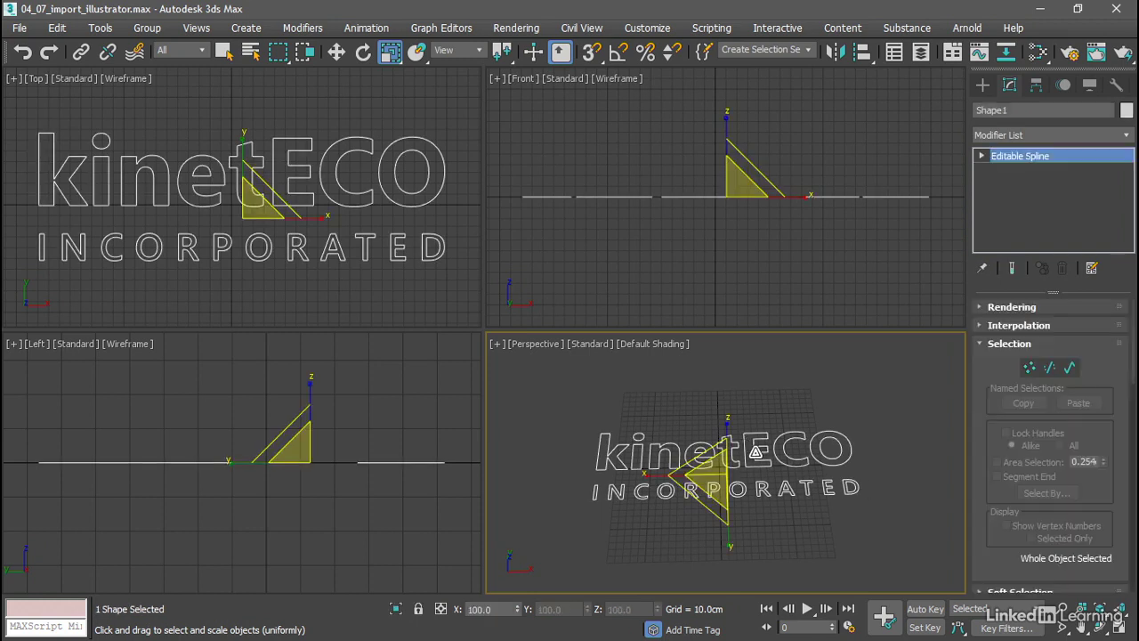
{"action": "left_click", "coordinate": [364, 52]}
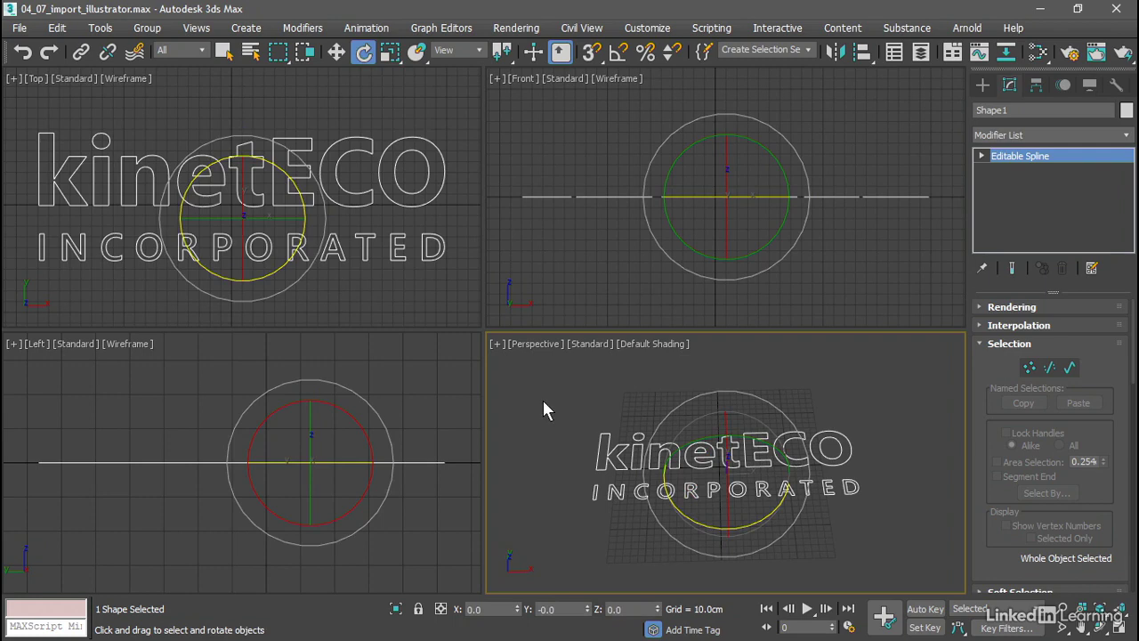
{"action": "double_click", "coordinate": [480, 608]}
{"action": "type", "text": "90"}
{"action": "key", "text": "Return"}
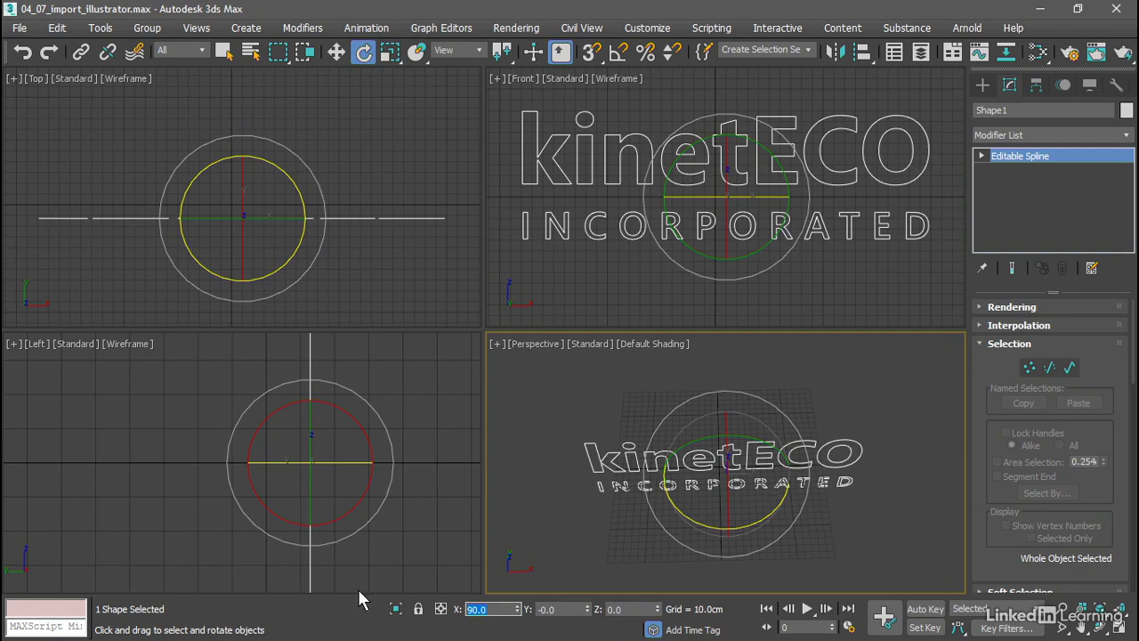
Move the upright logo up along the Z axis to a height of about 64.5 cm
{"action": "middle_click_drag", "start_coordinate": [901, 470], "coordinate": [918, 463], "text": "alt"}
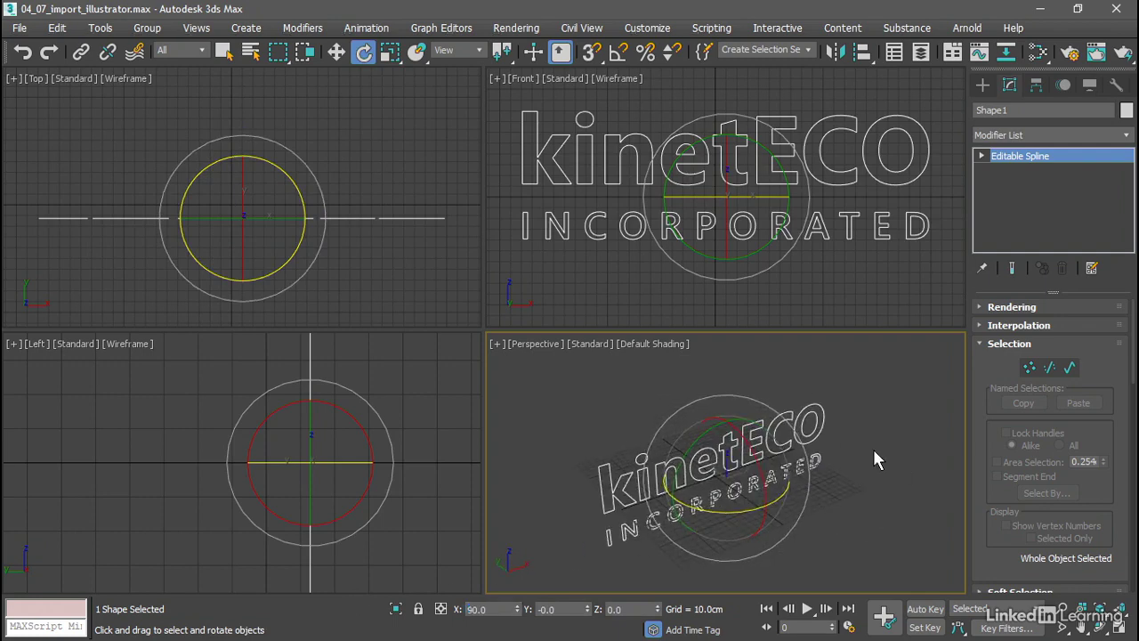
{"action": "key", "text": "w"}
{"action": "left_click_drag", "start_coordinate": [723, 418], "coordinate": [899, 454]}
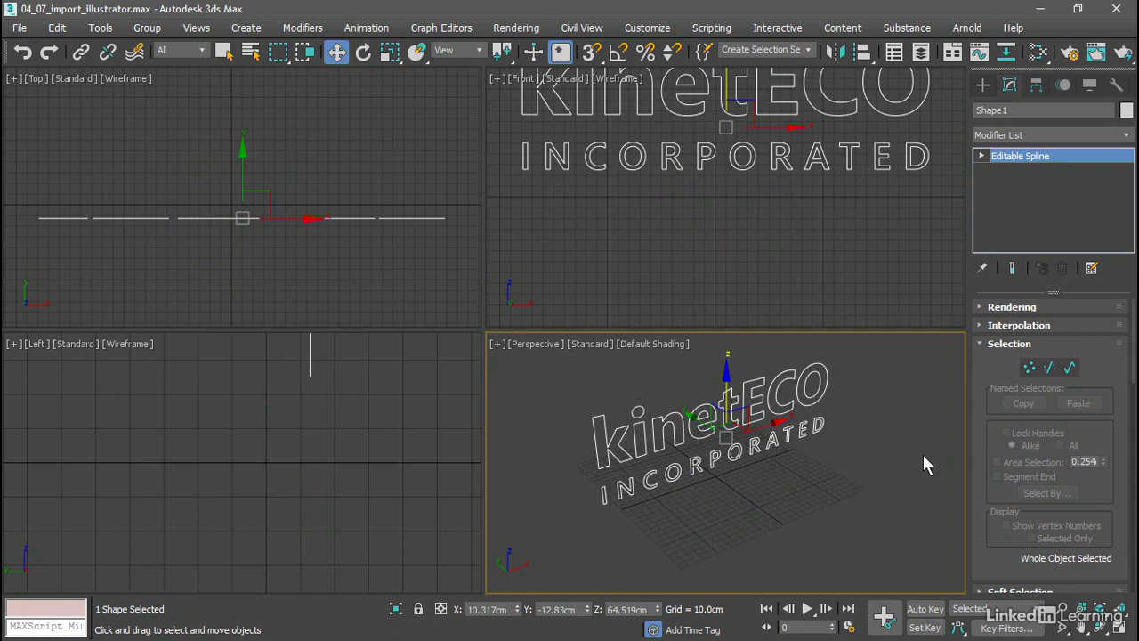